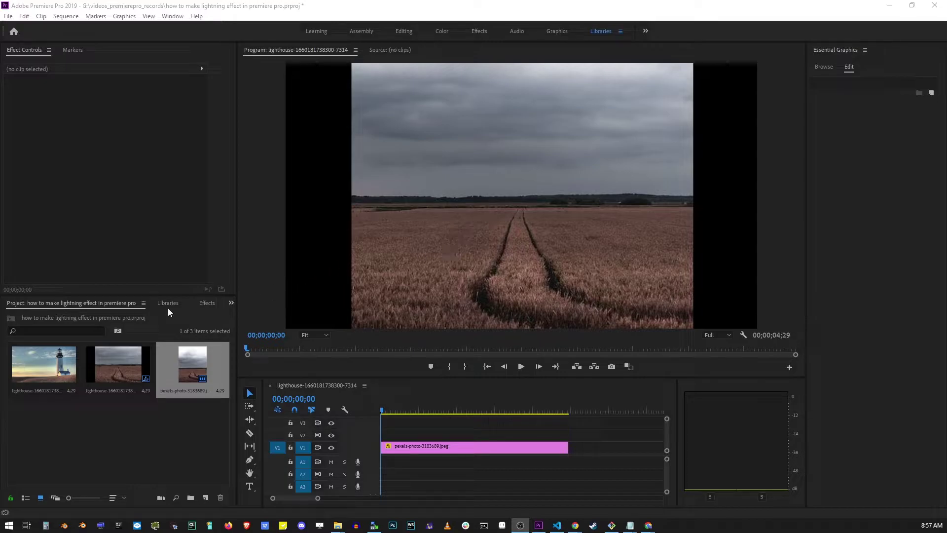
Switch the Project panel group over to the Effects panel with its preset and effect folders
key(shift+7)
click(197, 312)
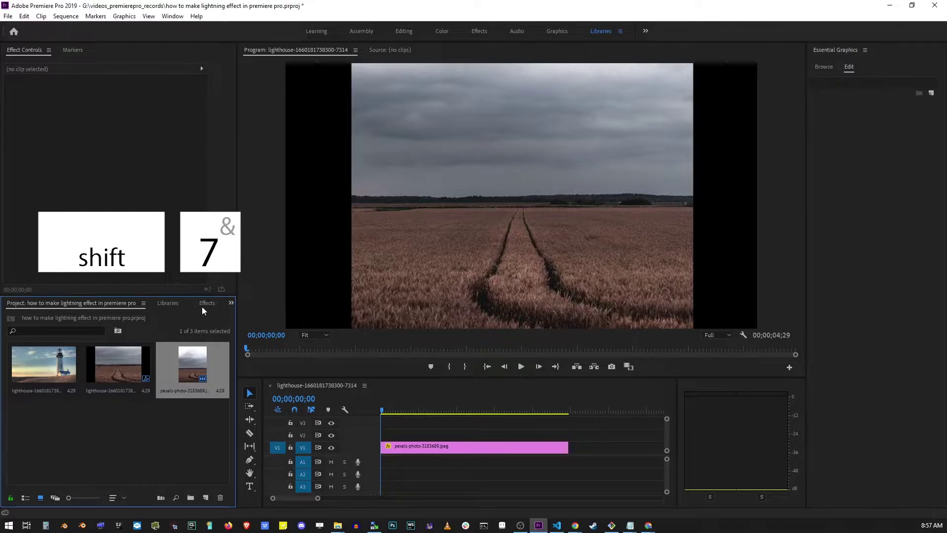
click(231, 302)
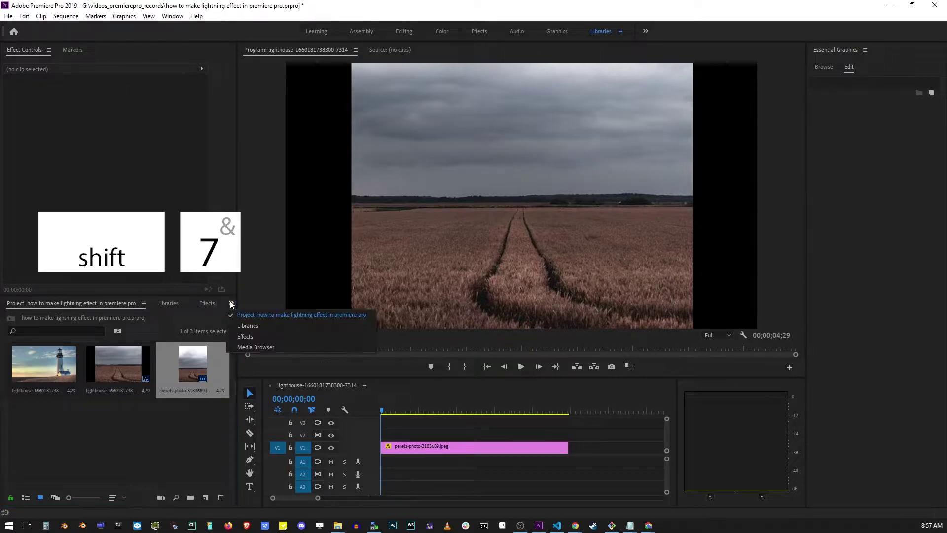
click(244, 326)
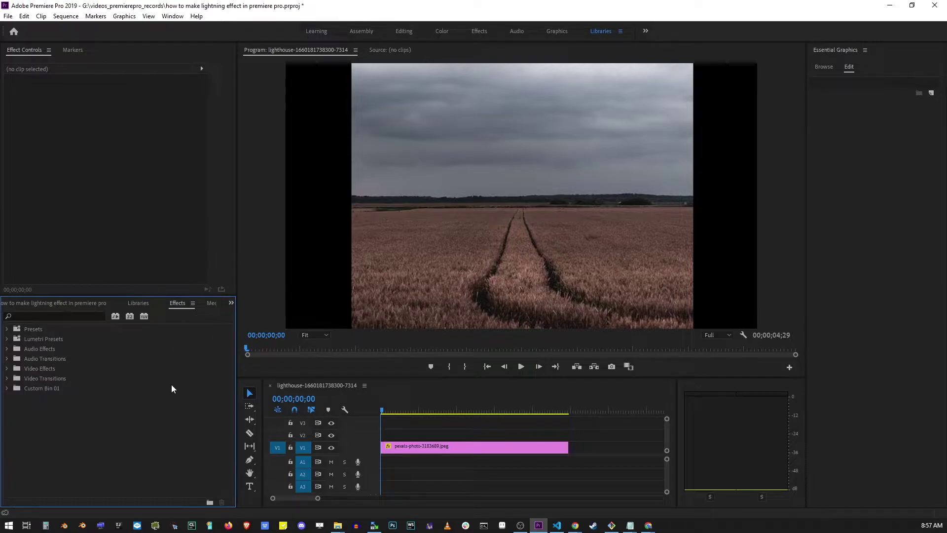
Search effects for 'lightning' and drop the Lightning effect onto the wheat-field clip
click(53, 314)
text(lightning)
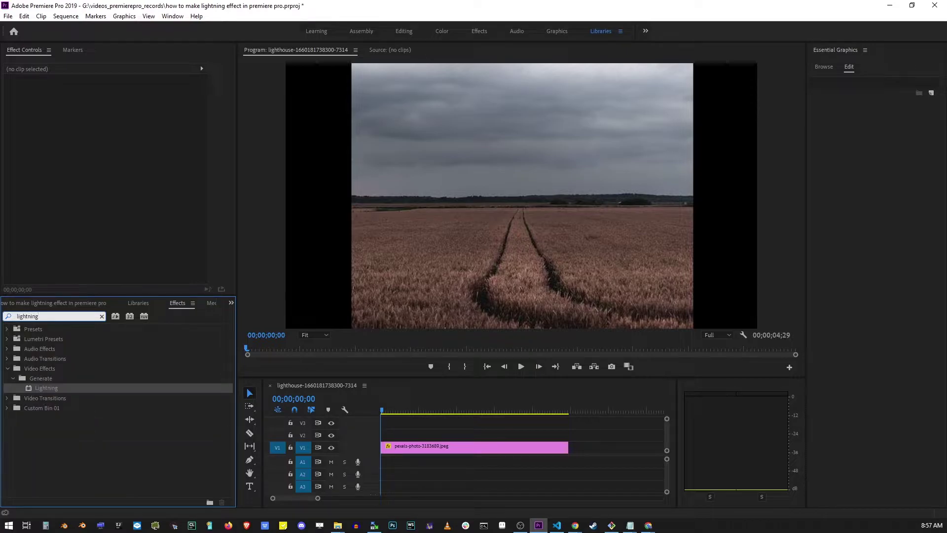
click(47, 390)
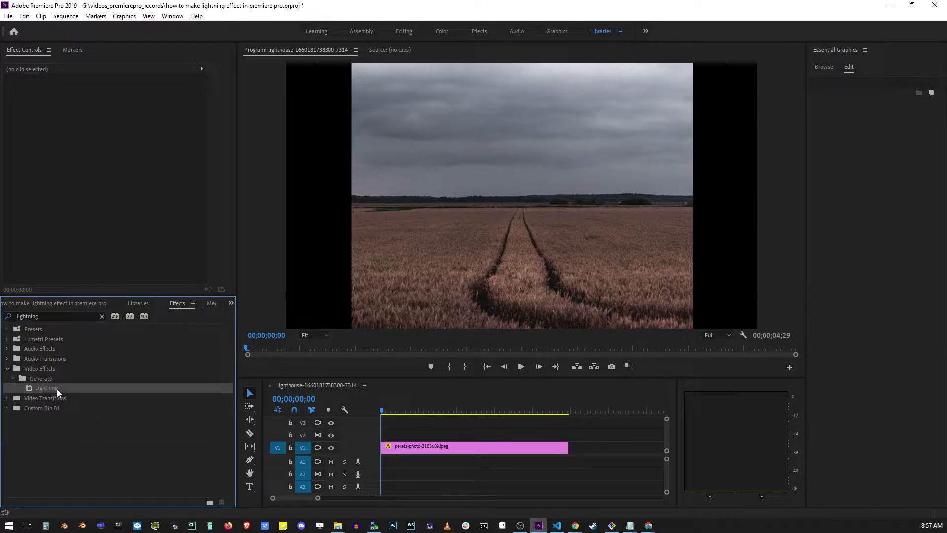
drag(57, 389, 421, 448)
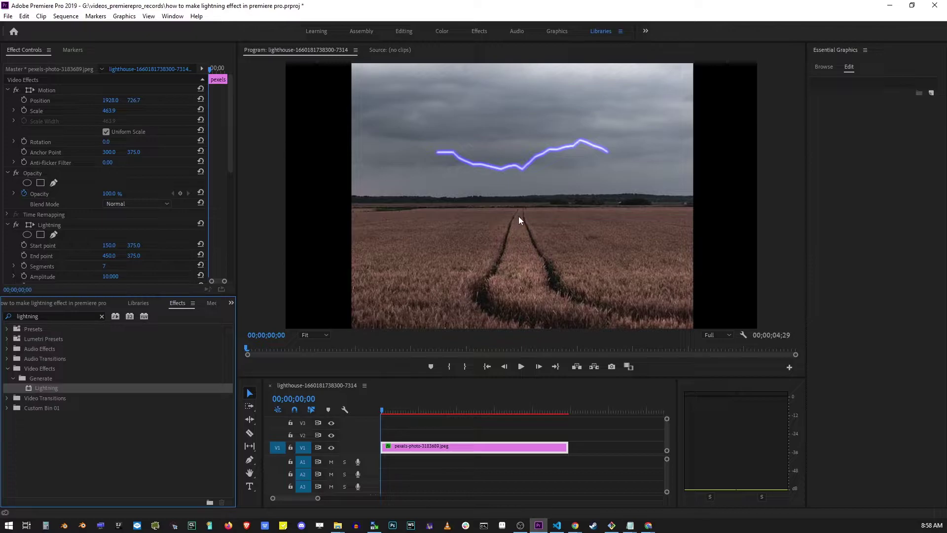
Show Effect Controls (Shift+5) and scroll to the Lightning Start point and End point settings
key(shift+5)
drag(163, 57, 158, 52)
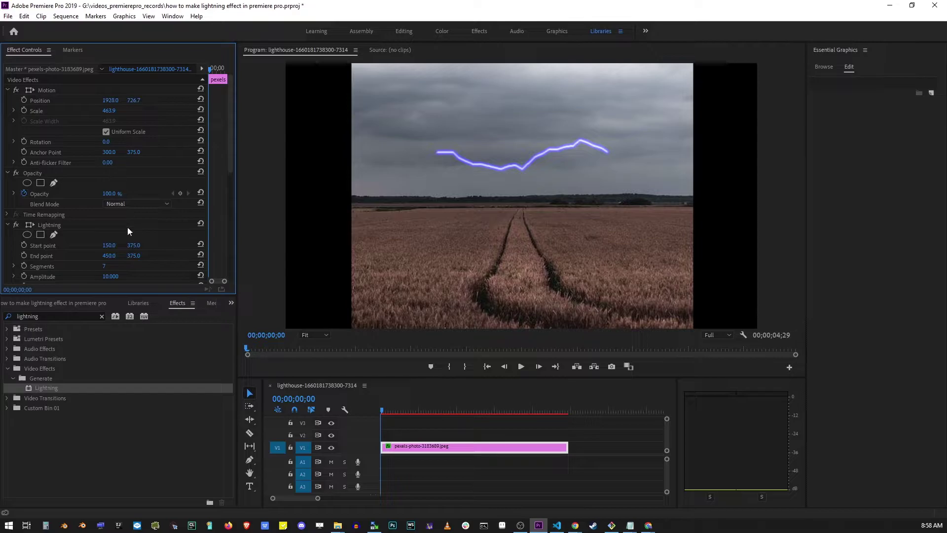
scroll(128, 227, down, 5)
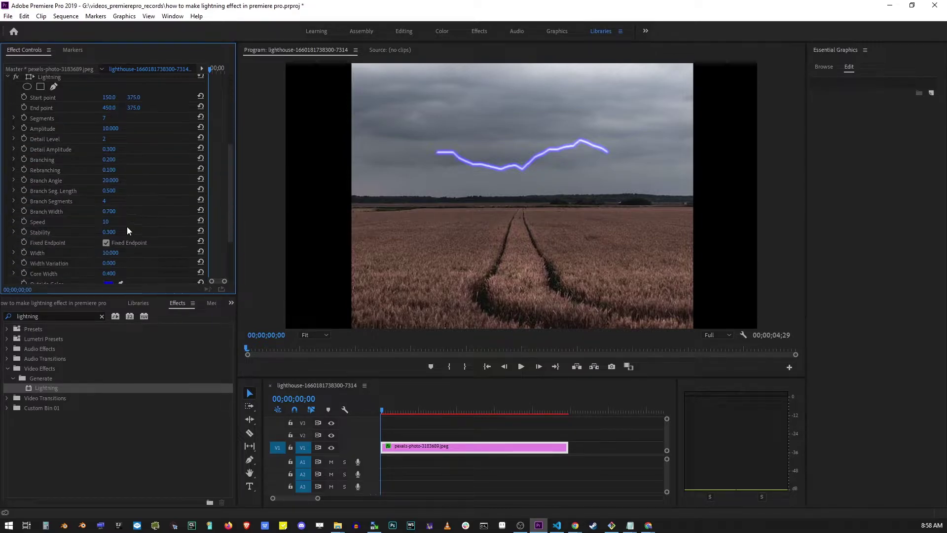
scroll(126, 227, down, 5)
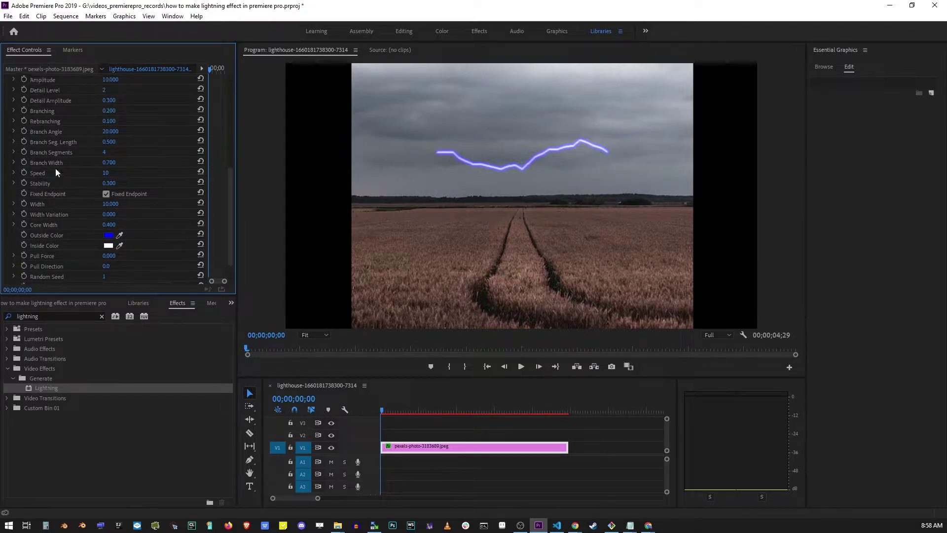
scroll(55, 172, up, 4)
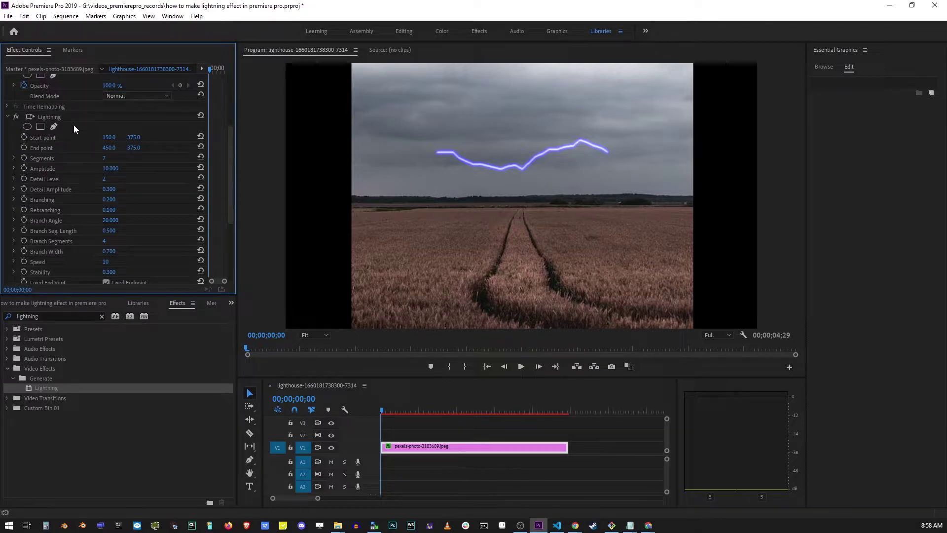
scroll(73, 125, down, 1)
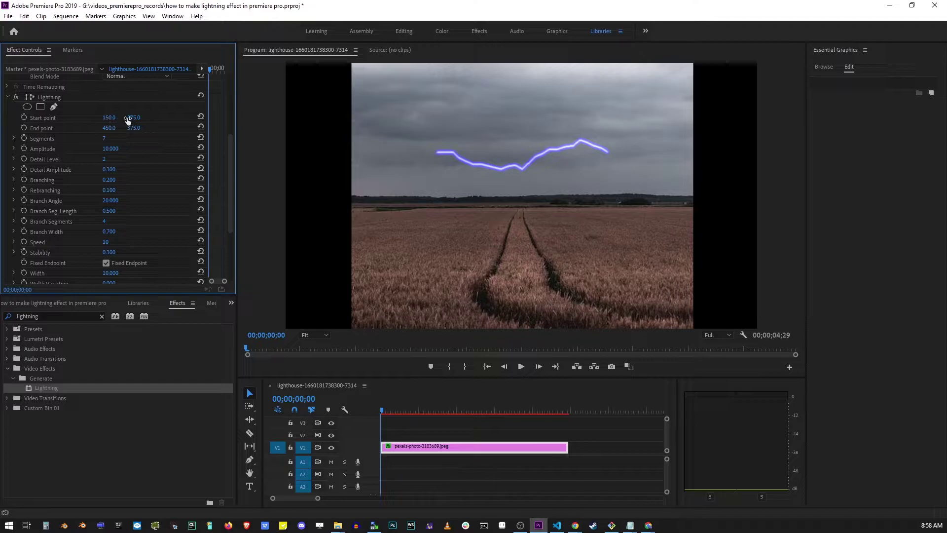
Set the Lightning start point Y to 219 and the end point to 255, 453
drag(134, 117, 57, 118)
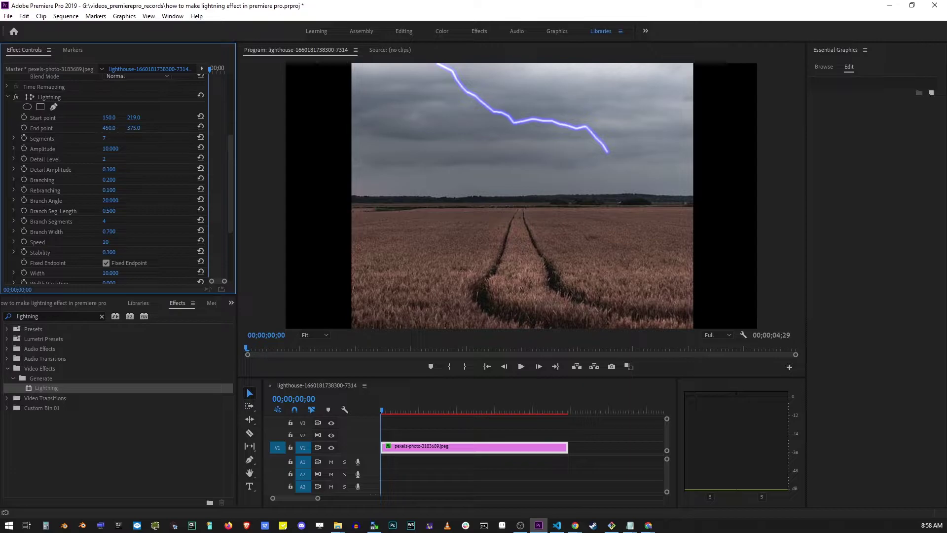
drag(109, 127, 13, 128)
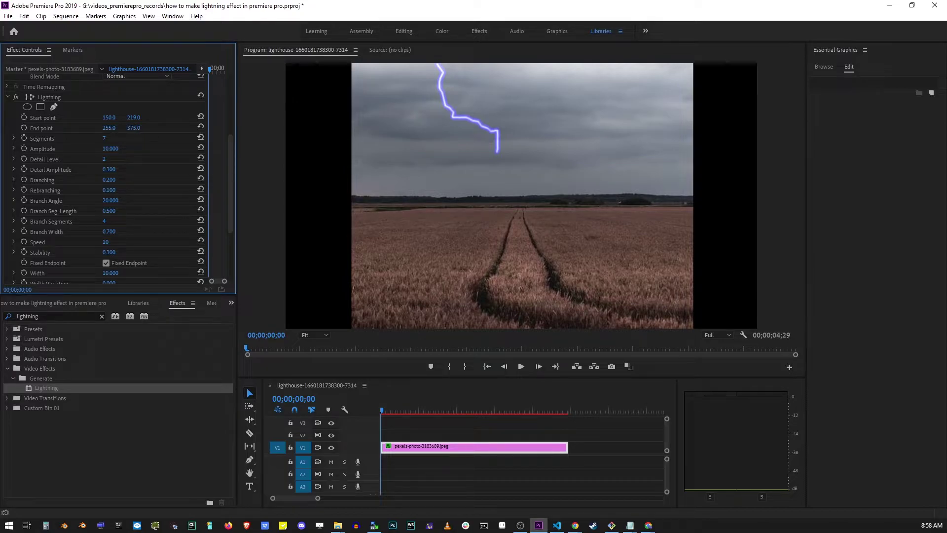
drag(133, 128, 172, 128)
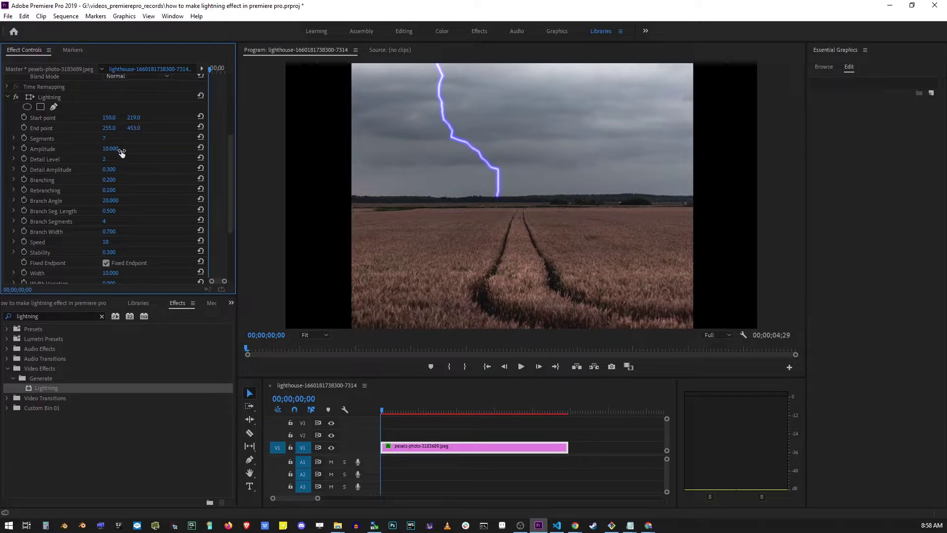
Set Lightning Segments to 12 and lower Amplitude to 5.153
click(14, 138)
drag(50, 156, 94, 158)
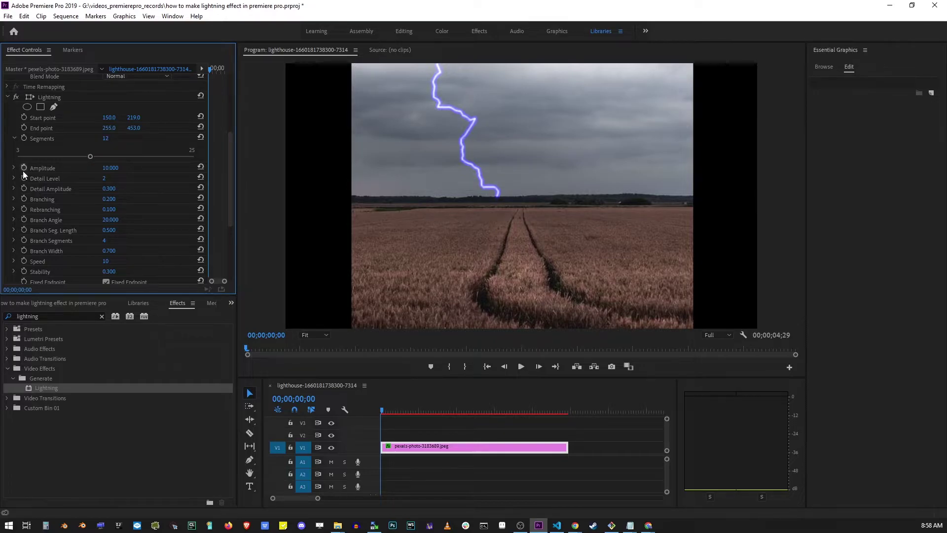
scroll(23, 171, down, 1)
click(13, 148)
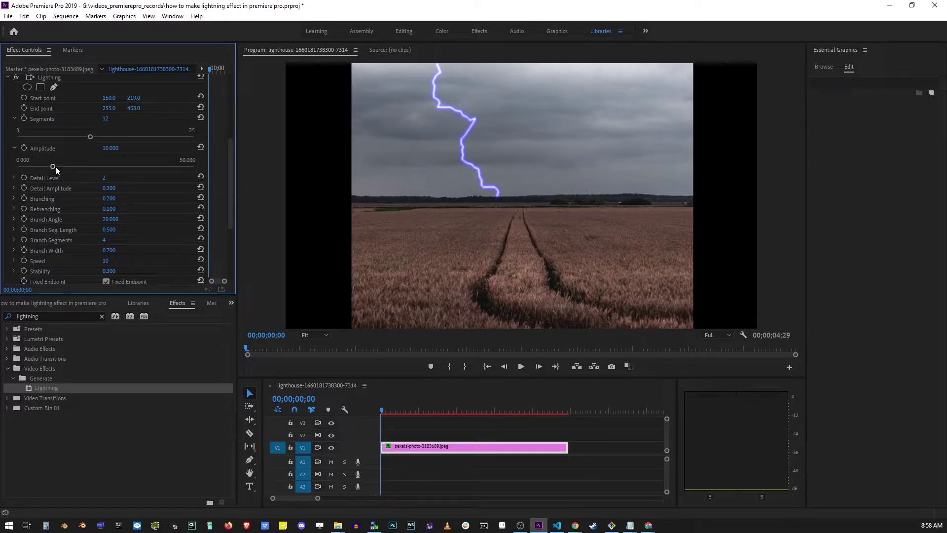
drag(55, 167, 35, 172)
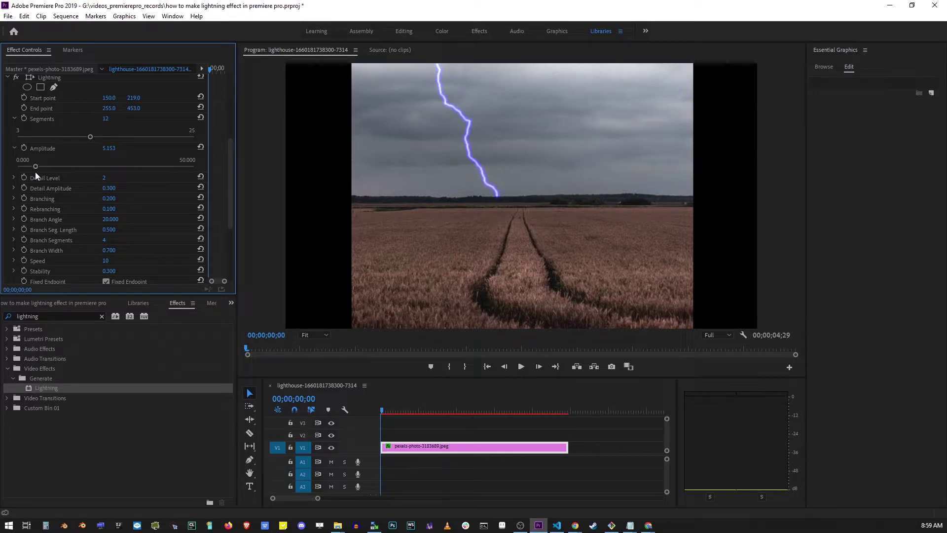
Raise Detail Level to 4 and lower Detail Amplitude to 0.240
scroll(73, 211, down, 2)
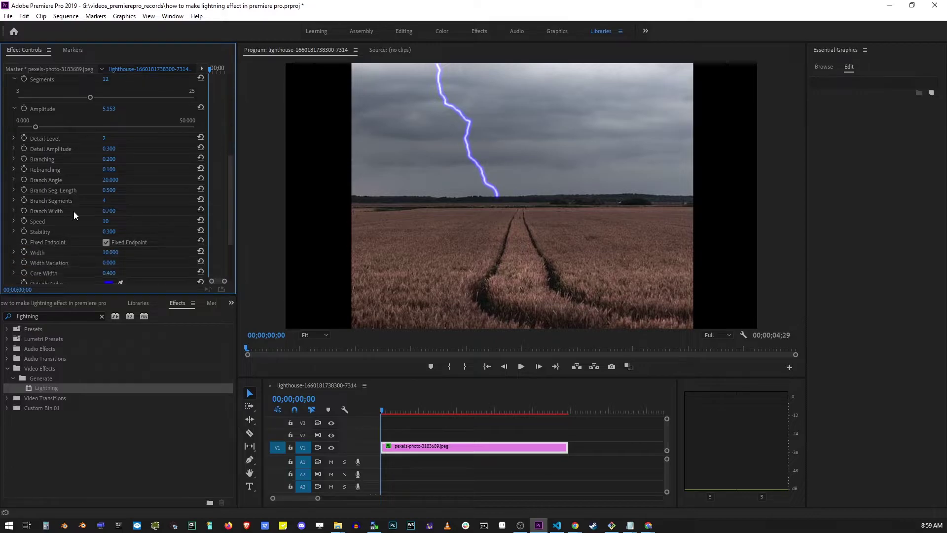
click(13, 138)
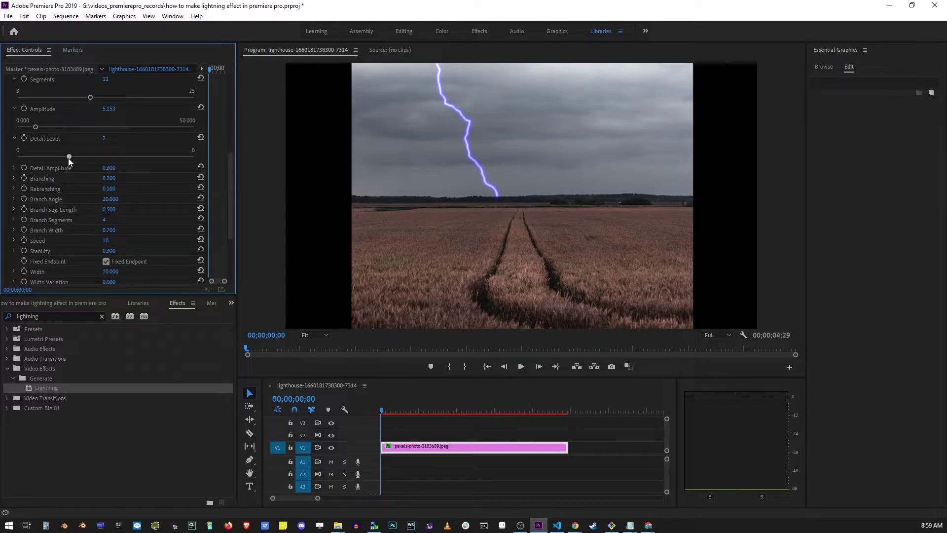
drag(69, 157, 108, 160)
scroll(22, 179, down, 1)
click(13, 149)
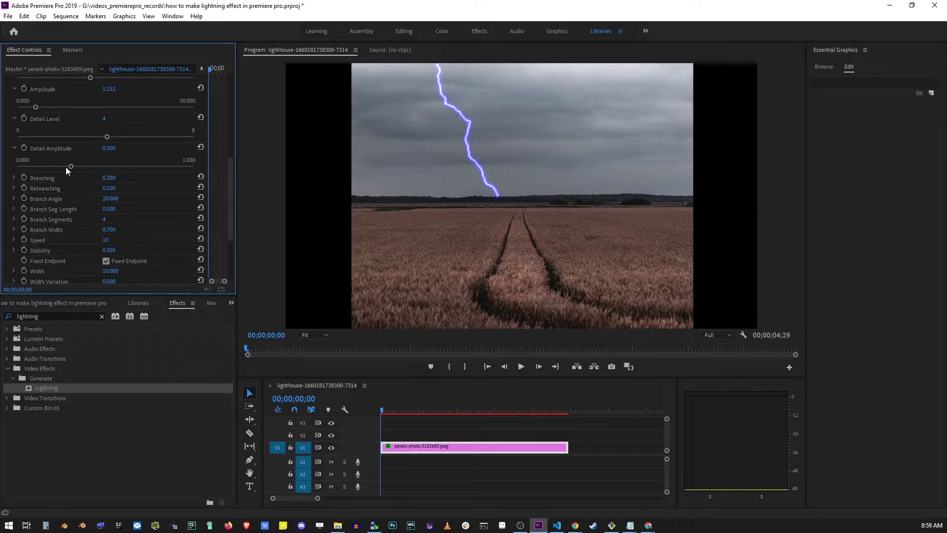
drag(70, 167, 100, 171)
Lower the Branching amount and set Rebranching to 0.290
scroll(60, 176, down, 1)
click(13, 148)
drag(158, 169, 98, 171)
click(13, 178)
scroll(29, 163, down, 1)
drag(37, 155, 47, 187)
Adjust the Branch Angle, Branch Seg. Length and Branch Segments settings
click(13, 167)
scroll(44, 183, down, 1)
click(14, 148)
scroll(46, 182, up, 4)
drag(72, 216, 84, 215)
scroll(70, 234, down, 2)
scroll(70, 234, down, 5)
click(13, 122)
scroll(79, 143, down, 1)
Set the lightning Speed back to 10 and Stability to 0.370
click(13, 143)
drag(125, 164, 82, 174)
scroll(99, 164, down, 1)
click(13, 154)
scroll(50, 177, down, 1)
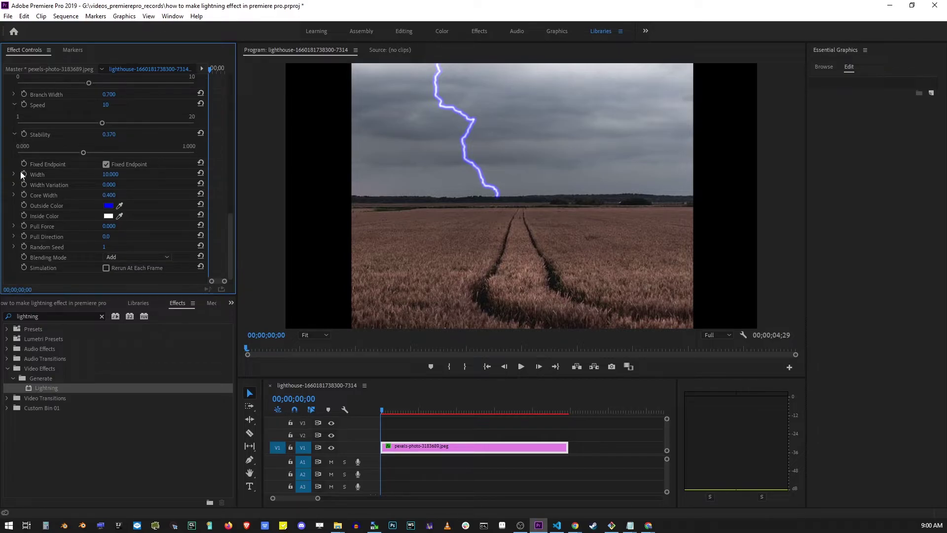
Drag the Lightning Width down to 8.997
click(13, 174)
scroll(40, 178, down, 1)
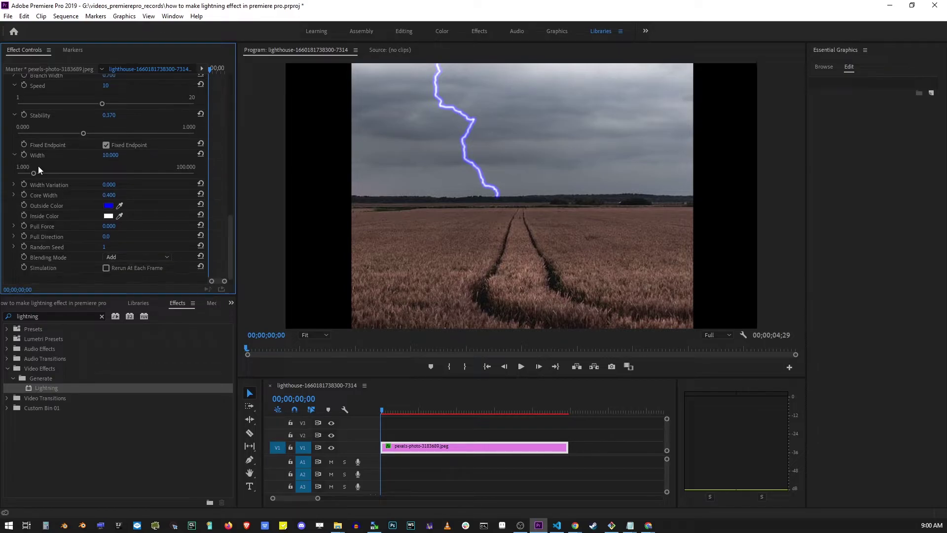
mouse_move(33, 172)
mouse_down()
mouse_move(125, 177)
mouse_move(24, 183)
mouse_move(30, 179)
mouse_up()
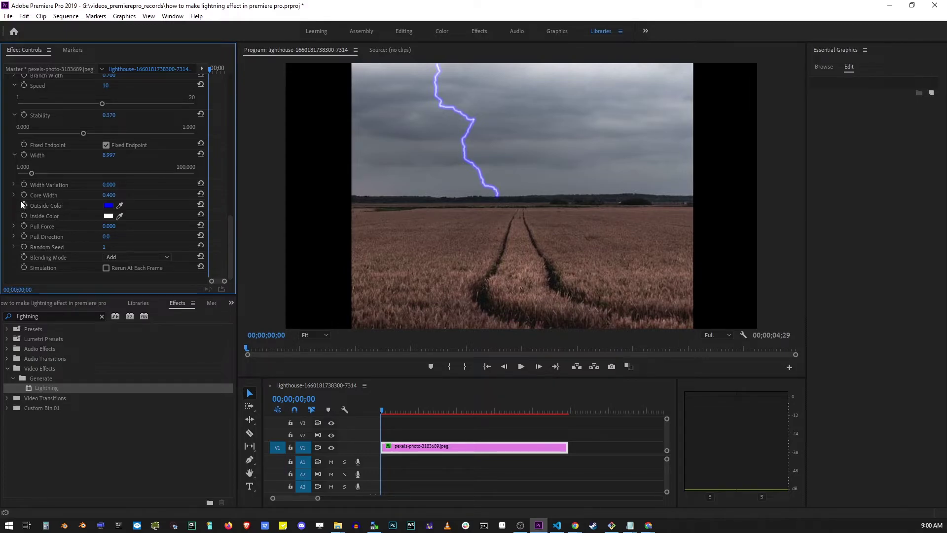
Set Width Variation to 0.435 and lower the bolt Width to 3.482
click(14, 185)
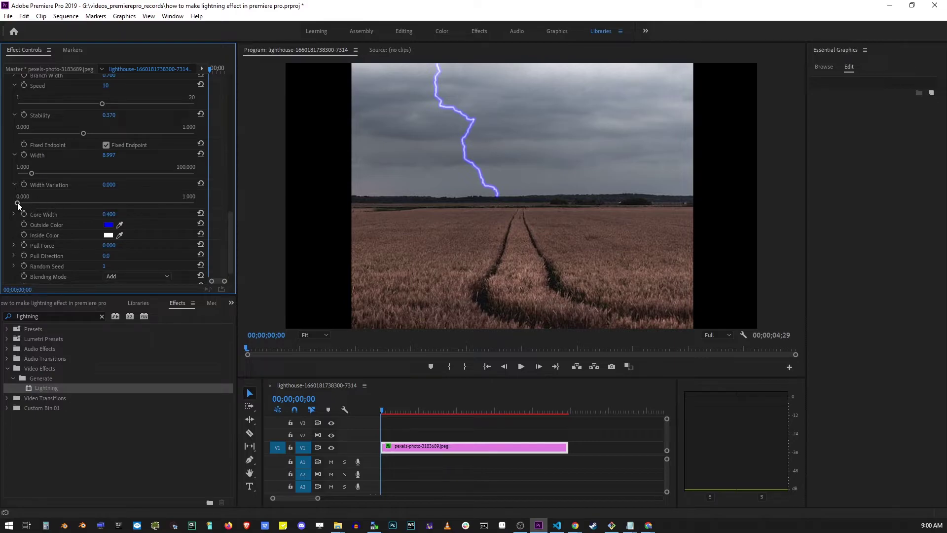
drag(17, 202, 119, 204)
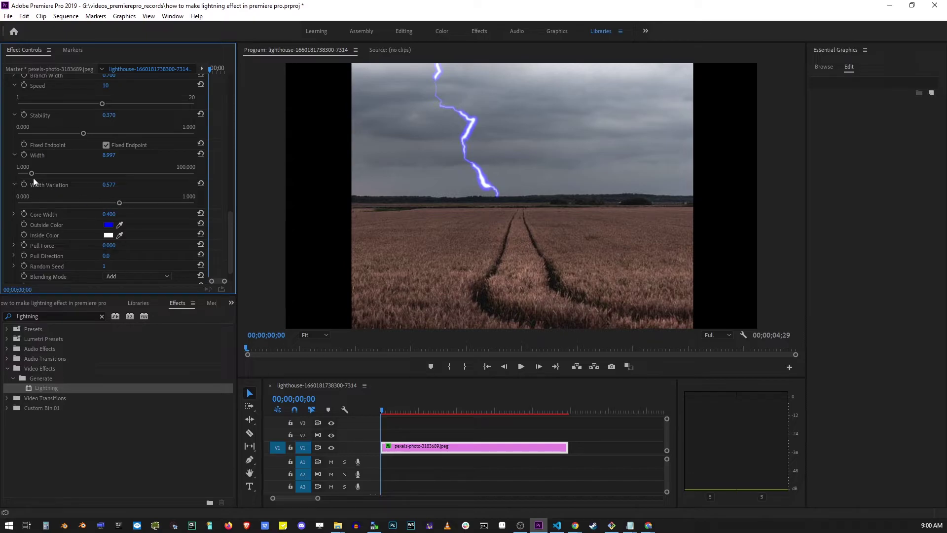
drag(32, 173, 20, 177)
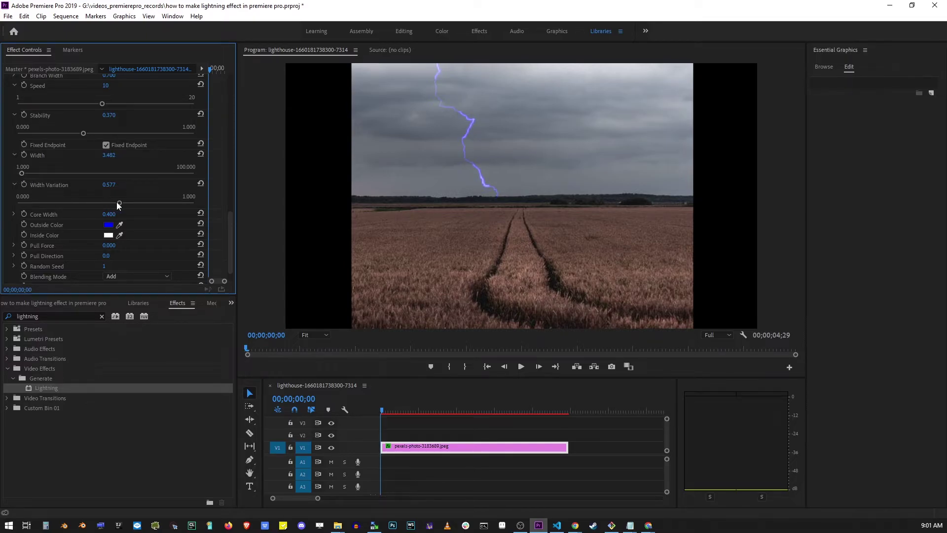
drag(119, 203, 96, 204)
scroll(73, 217, down, 1)
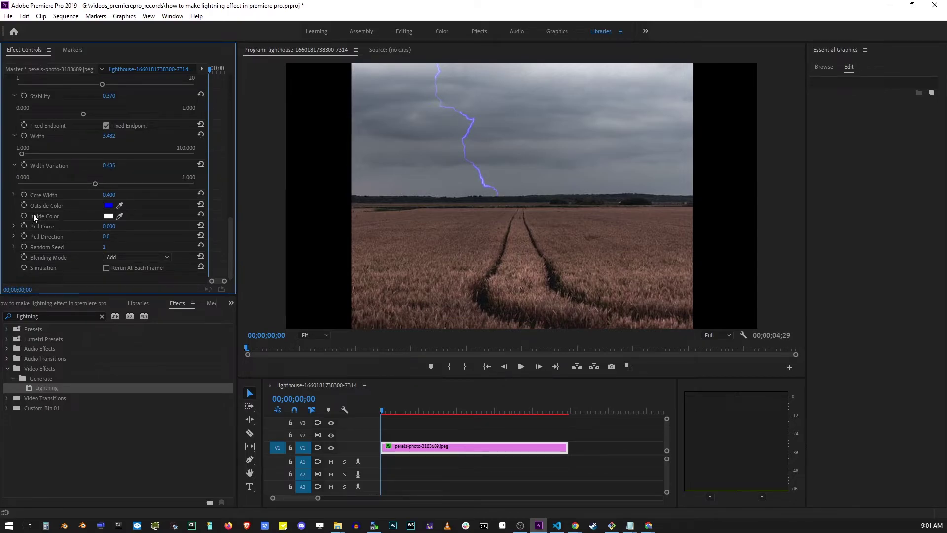
Change the Lightning Outside Color to purple
click(108, 205)
drag(508, 302, 508, 309)
click(583, 211)
click(108, 205)
click(508, 303)
click(584, 210)
Set Pull Force to 11.142 and Pull Direction to -358.9°, then preview later frames
click(13, 226)
drag(22, 244, 37, 244)
scroll(108, 248, down, 1)
click(14, 237)
drag(108, 248, 111, 234)
scroll(44, 277, down, 1)
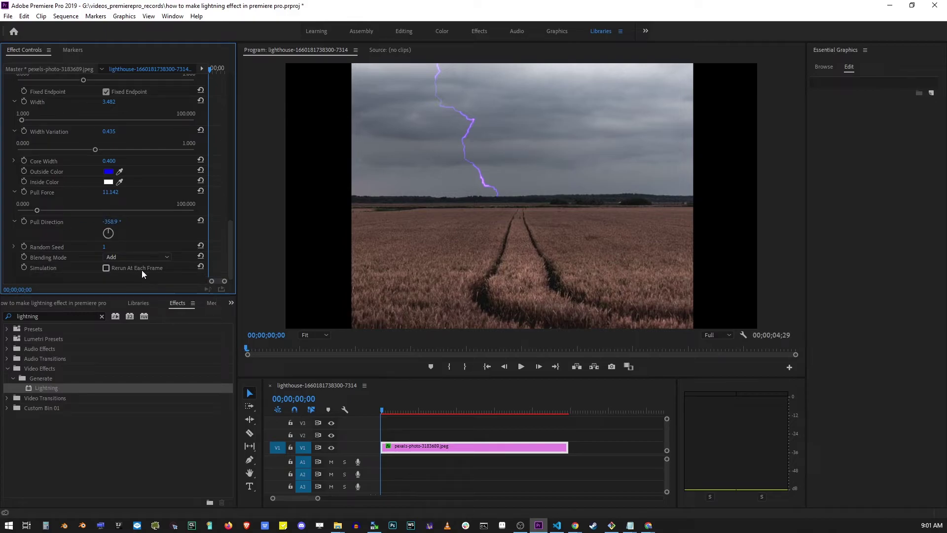
mouse_move(384, 412)
mouse_down()
mouse_move(474, 409)
mouse_move(369, 416)
mouse_up()
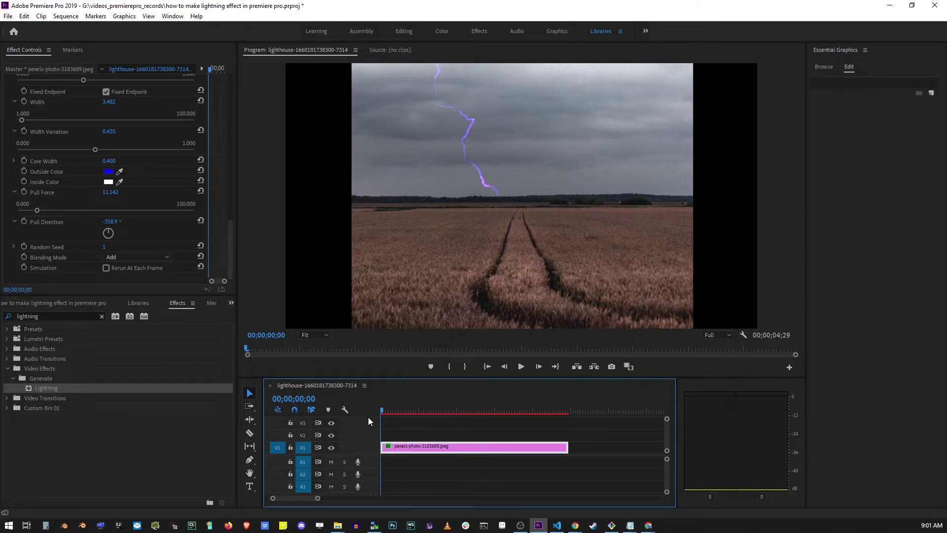
Play the sequence to watch the purple-blue lightning bolt strike over the wheat field
click(522, 367)
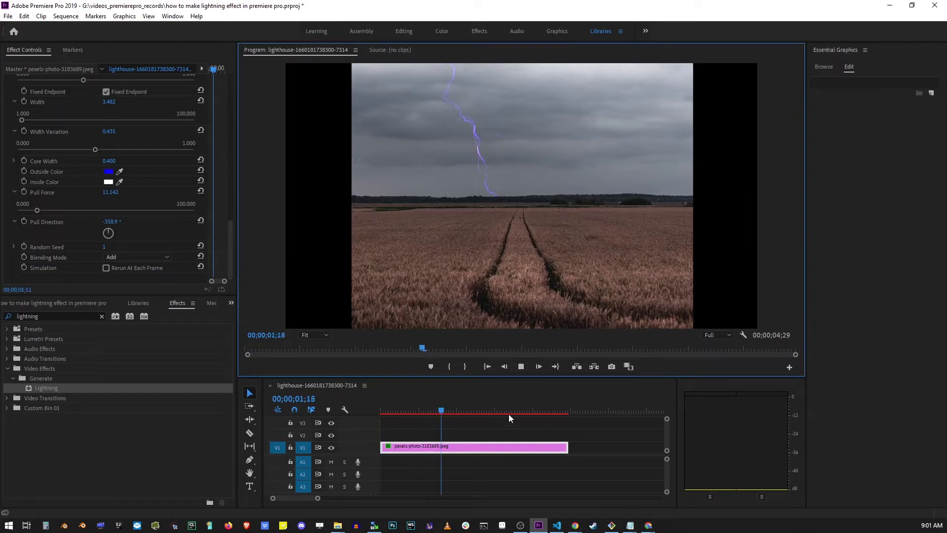